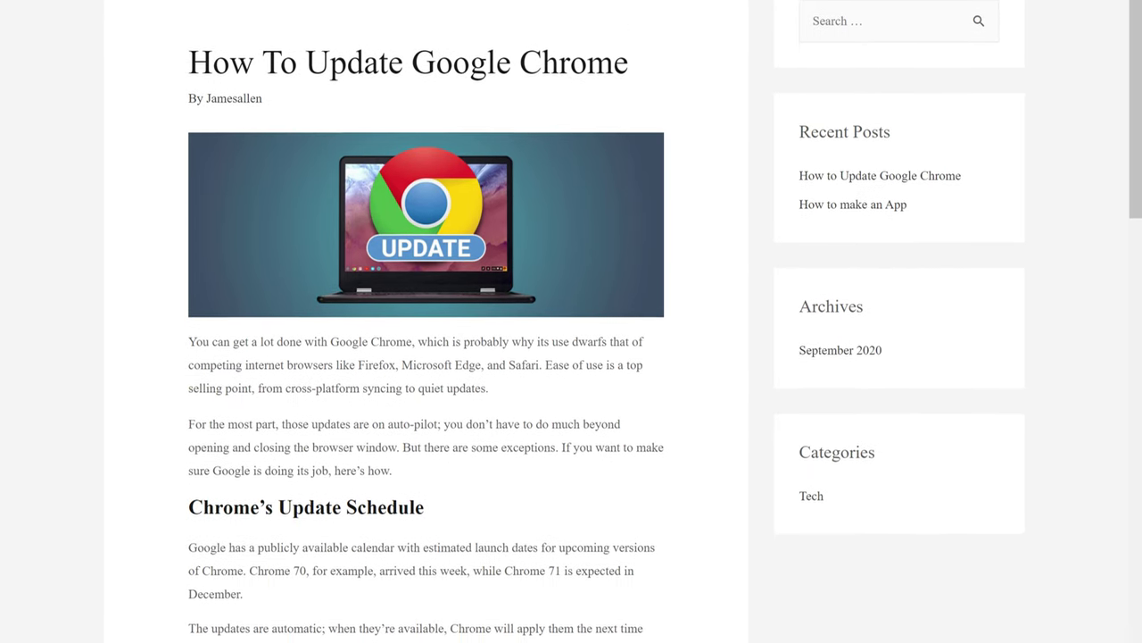
# Open the Customizer's Global > Typography > Base Typography panel, where body text is Times at size 15
pyautogui.scroll(-5, 426, 357)
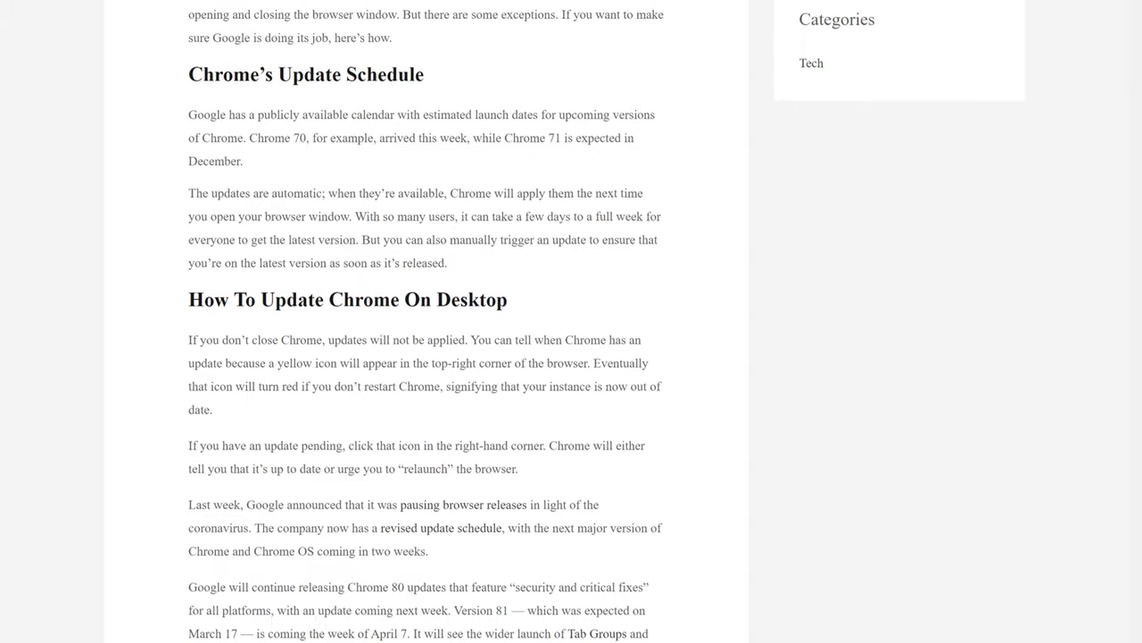
pyautogui.scroll(5, 426, 357)
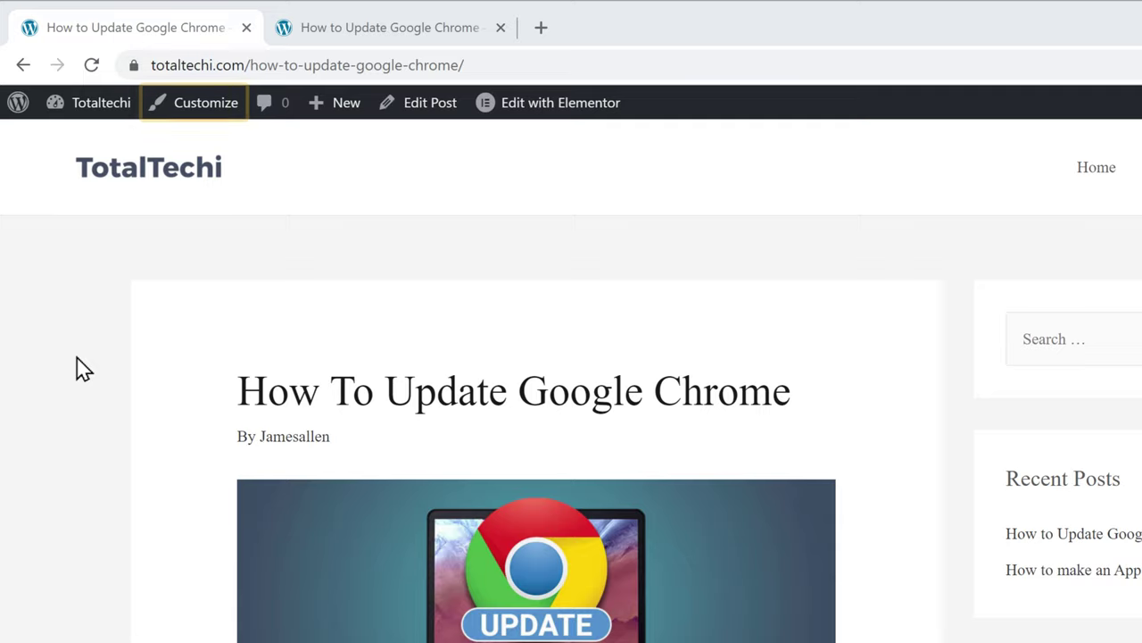
pyautogui.click(196, 117)
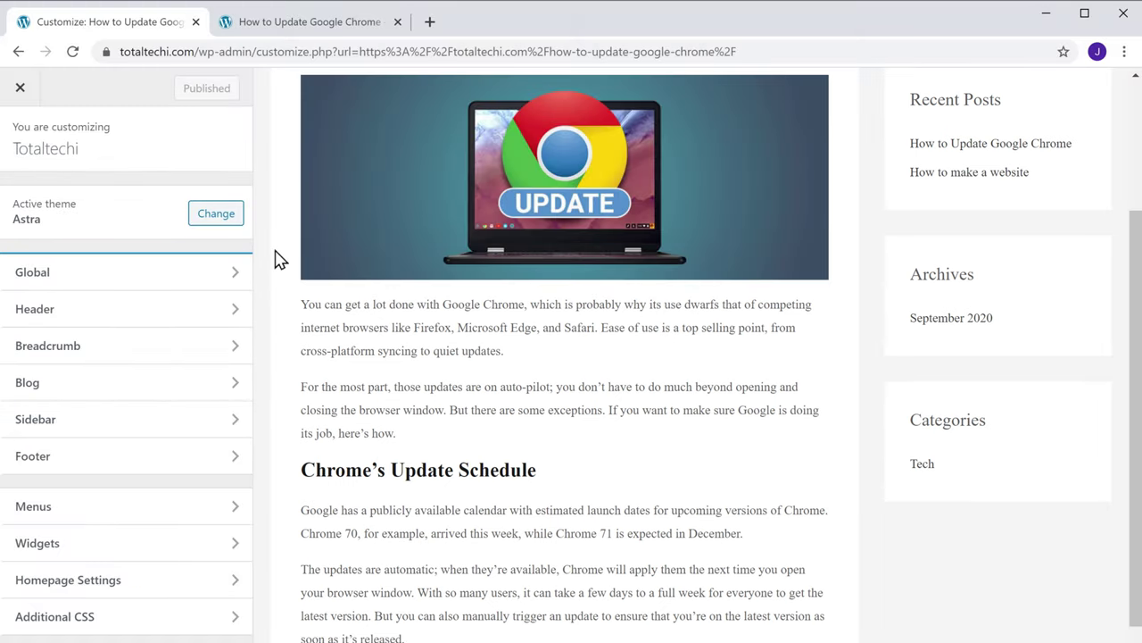
pyautogui.click(34, 279)
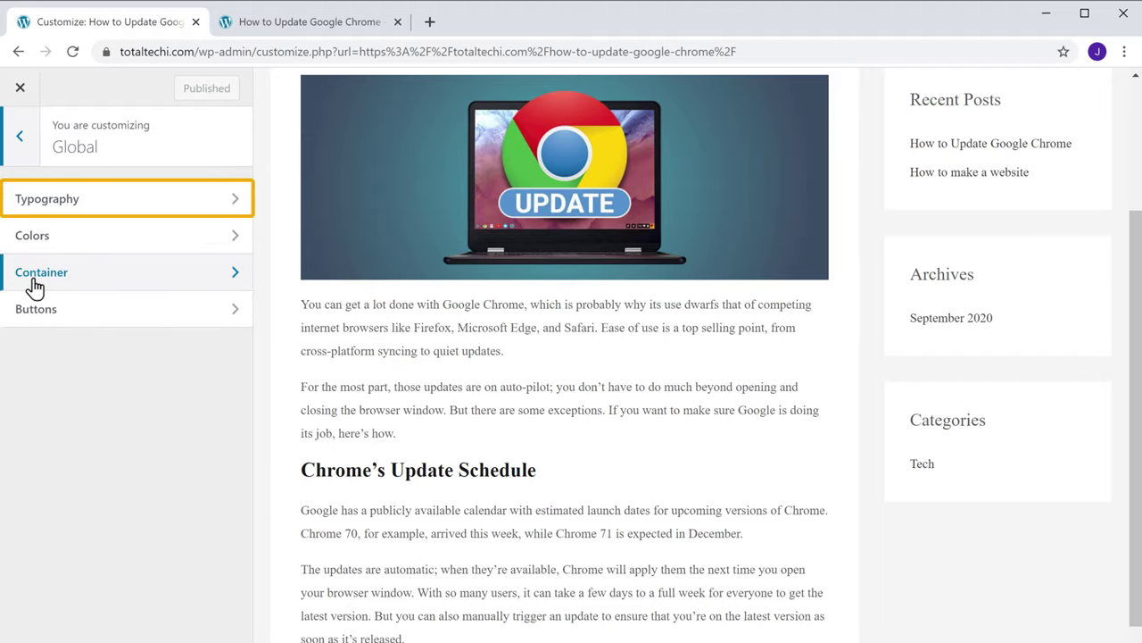
pyautogui.click(43, 216)
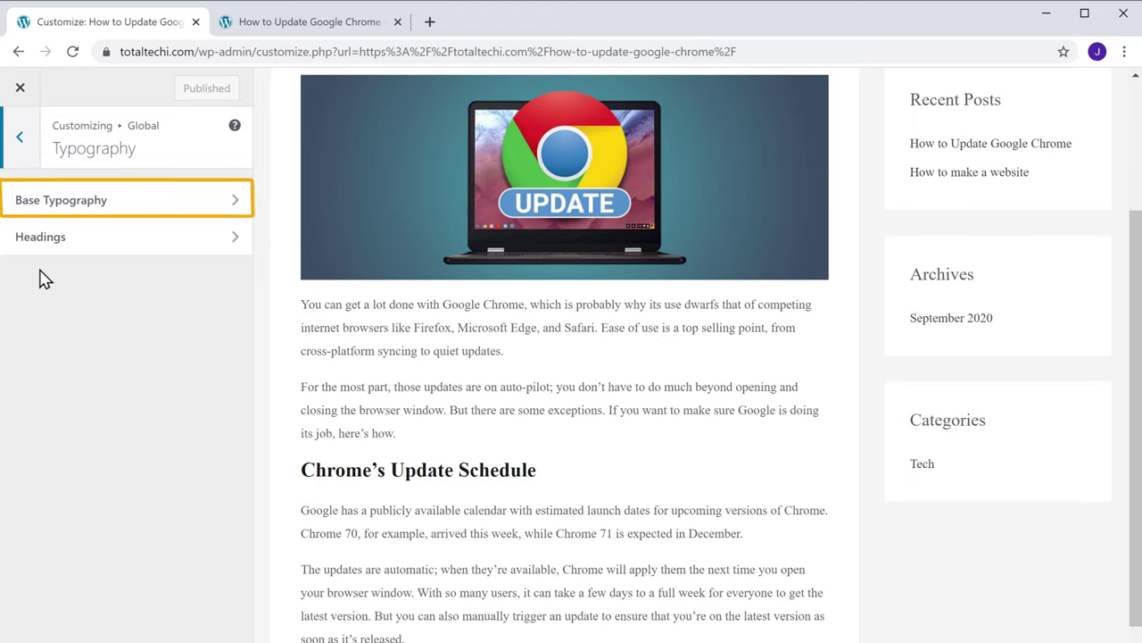
pyautogui.click(71, 212)
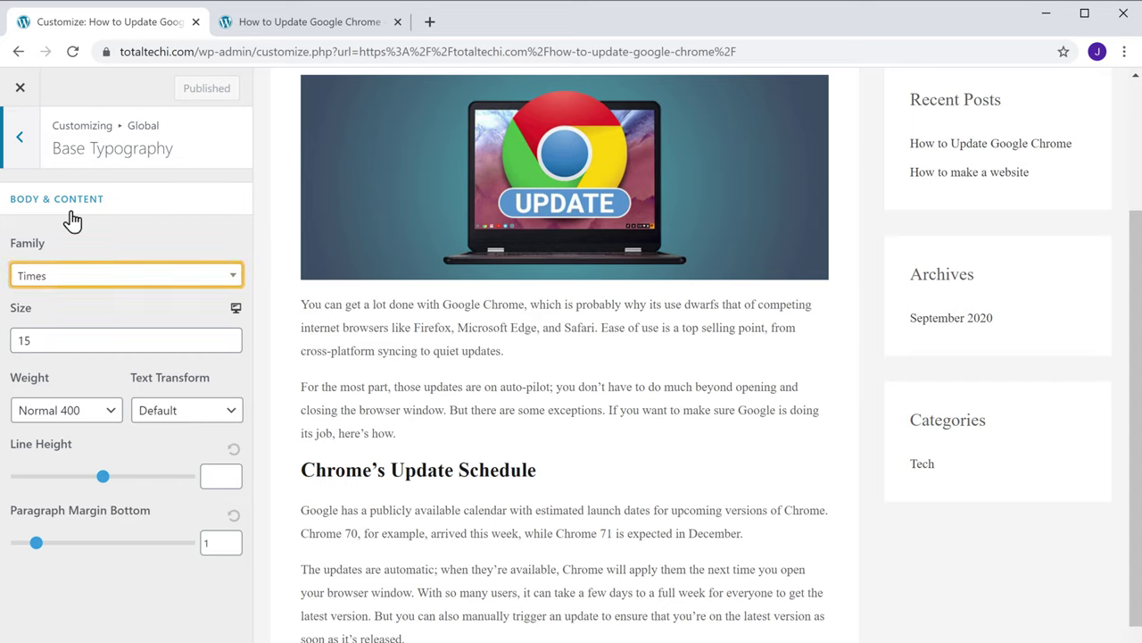
# Set the Body & Content font family to Karla instead of Times
pyautogui.click(70, 282)
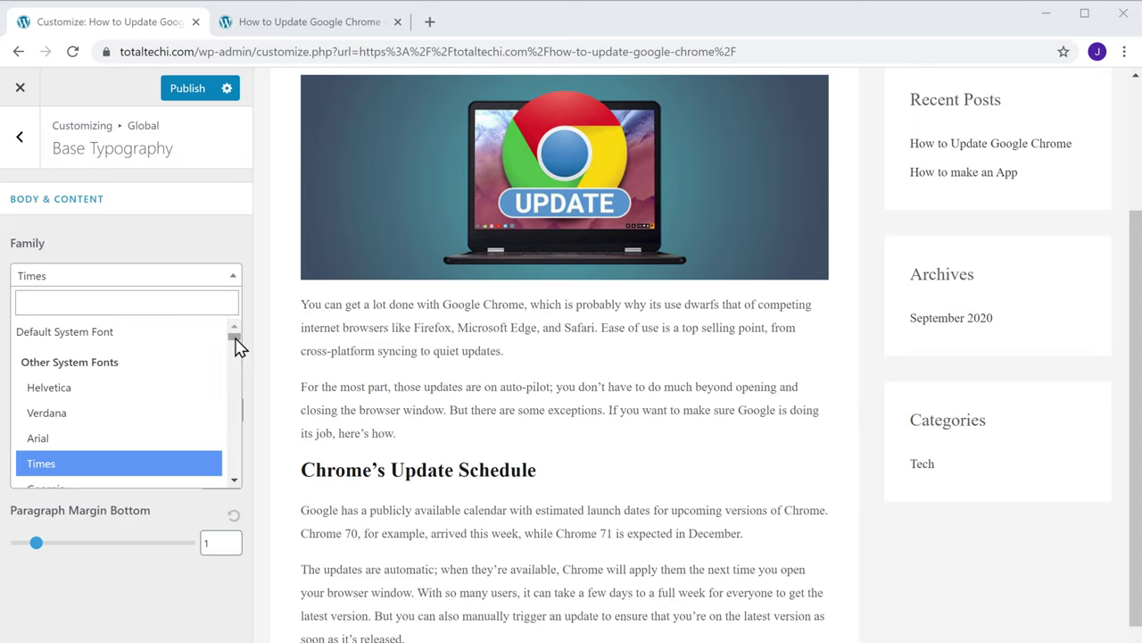
pyautogui.scroll(-3, 239, 346)
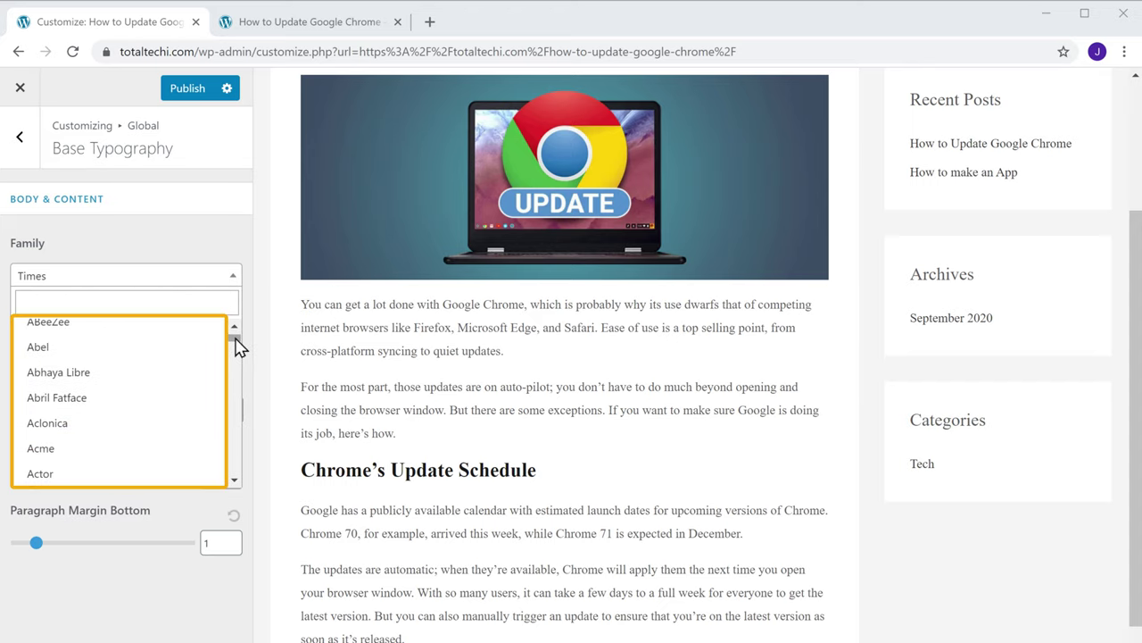
pyautogui.scroll(-3, 239, 346)
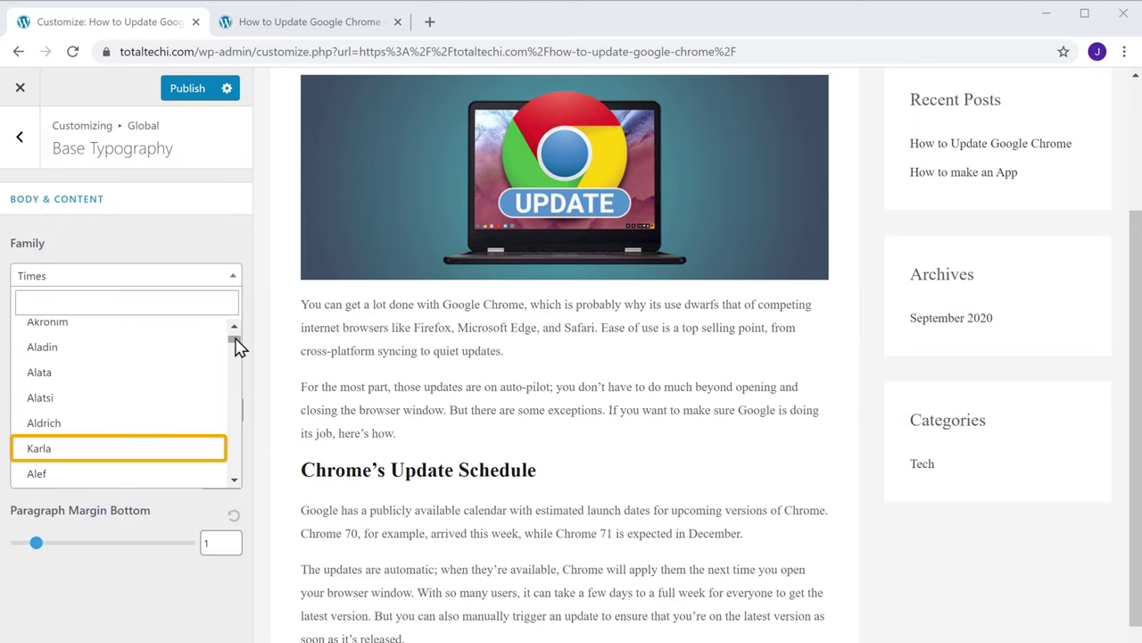
pyautogui.click(39, 457)
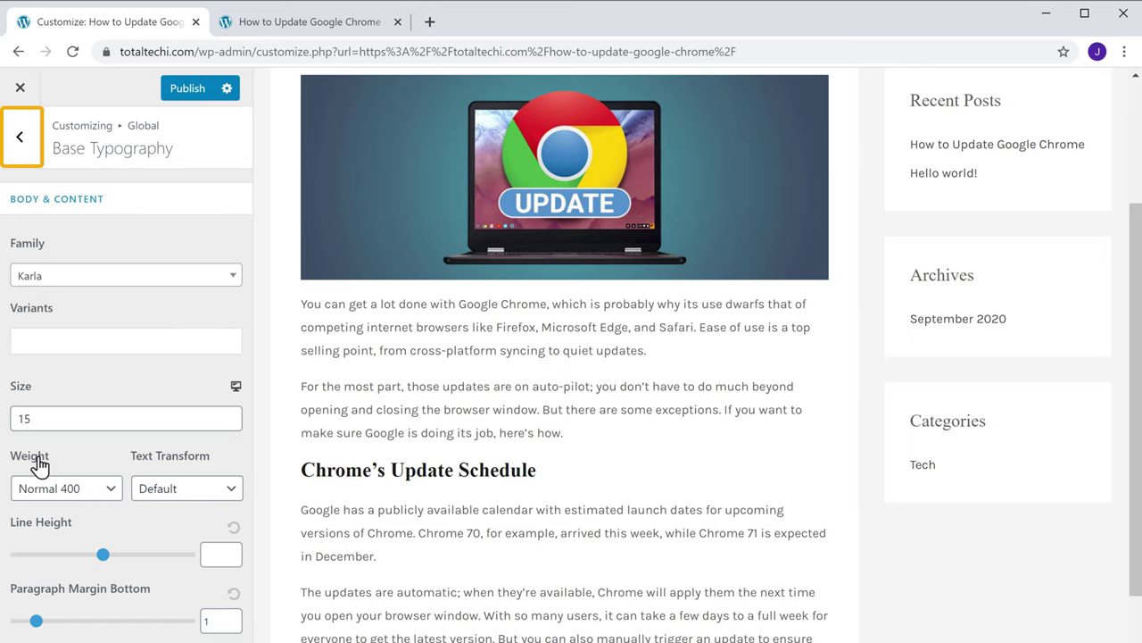
# Set the Headings font family to Poppins in the Typography settings
pyautogui.click(25, 157)
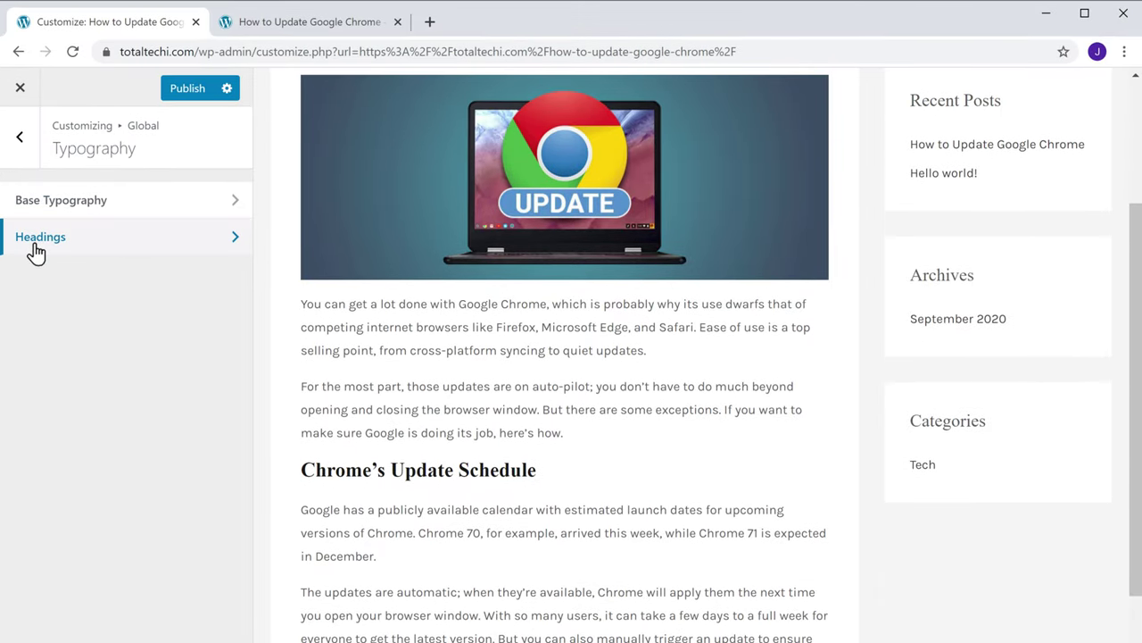
pyautogui.click(35, 249)
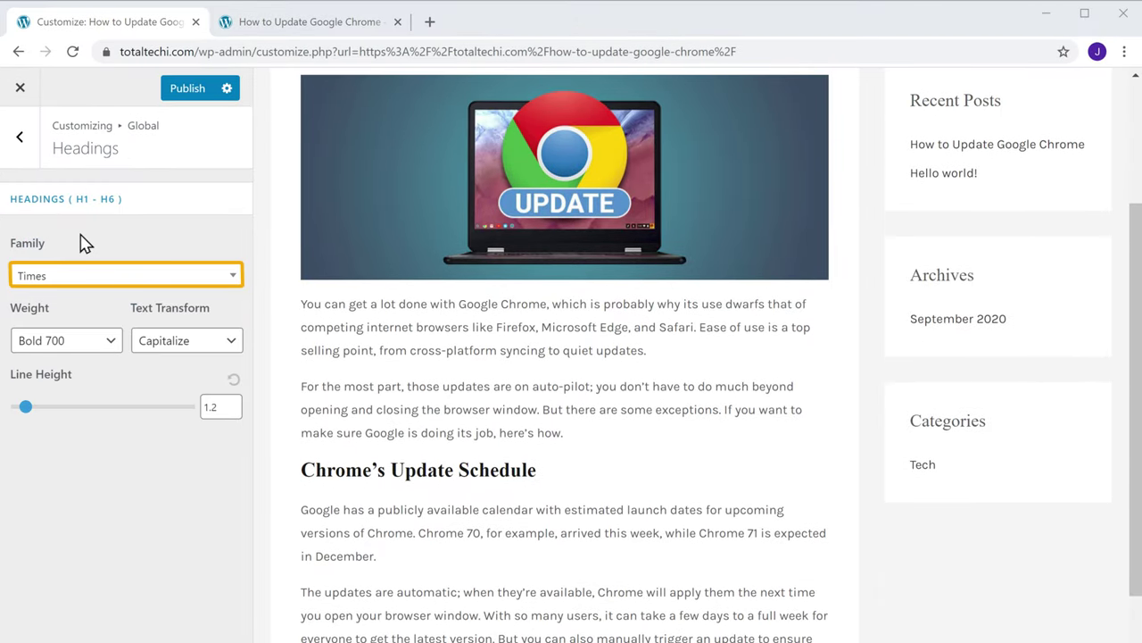
pyautogui.click(64, 275)
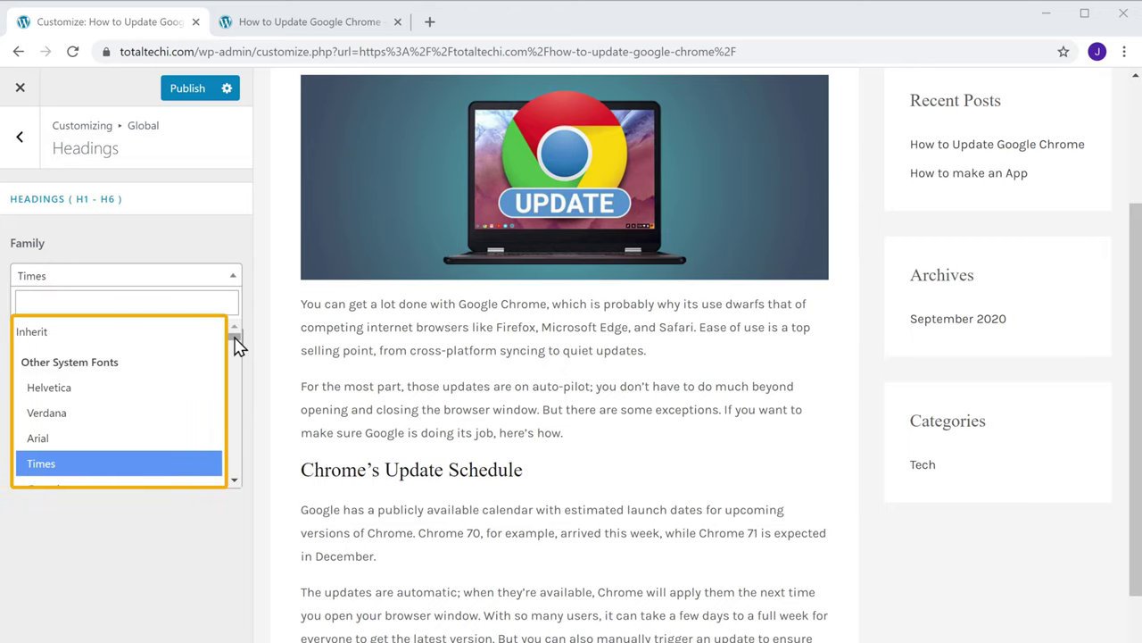
pyautogui.scroll(-2, 237, 344)
pyautogui.scroll(-6, 238, 344)
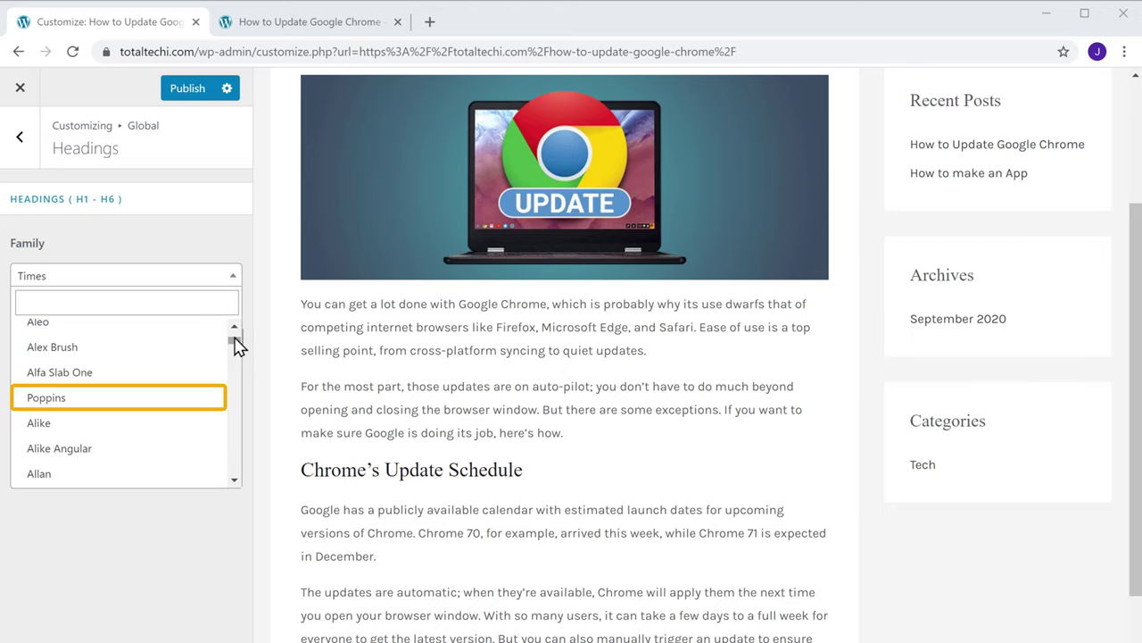
pyautogui.click(47, 398)
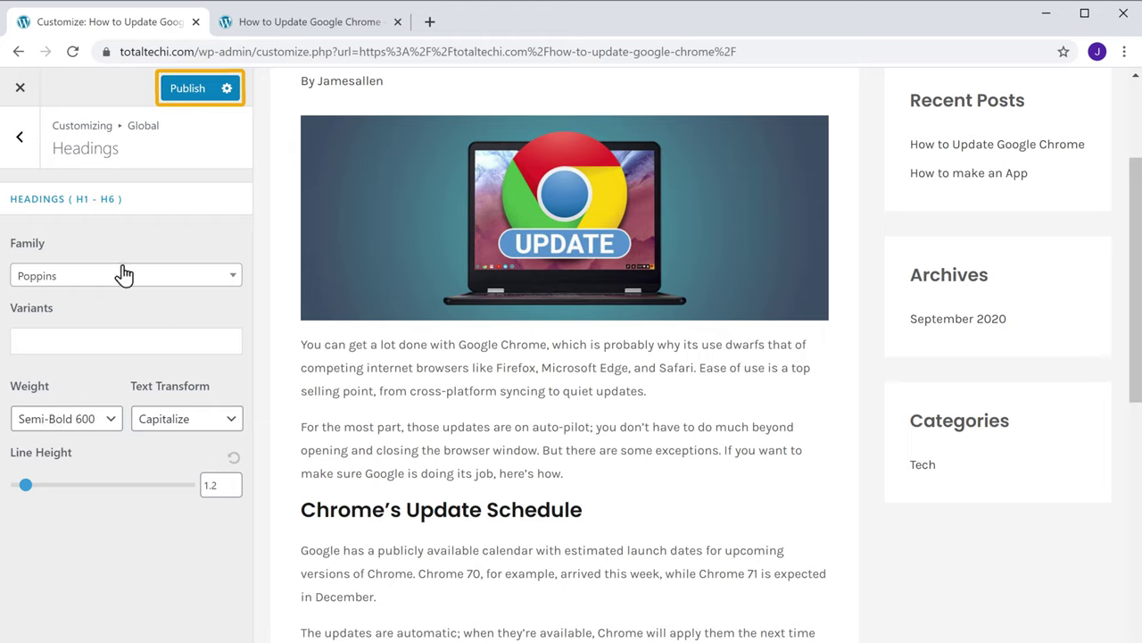
# Publish the font changes and reload the live post in the second browser tab
pyautogui.click(183, 99)
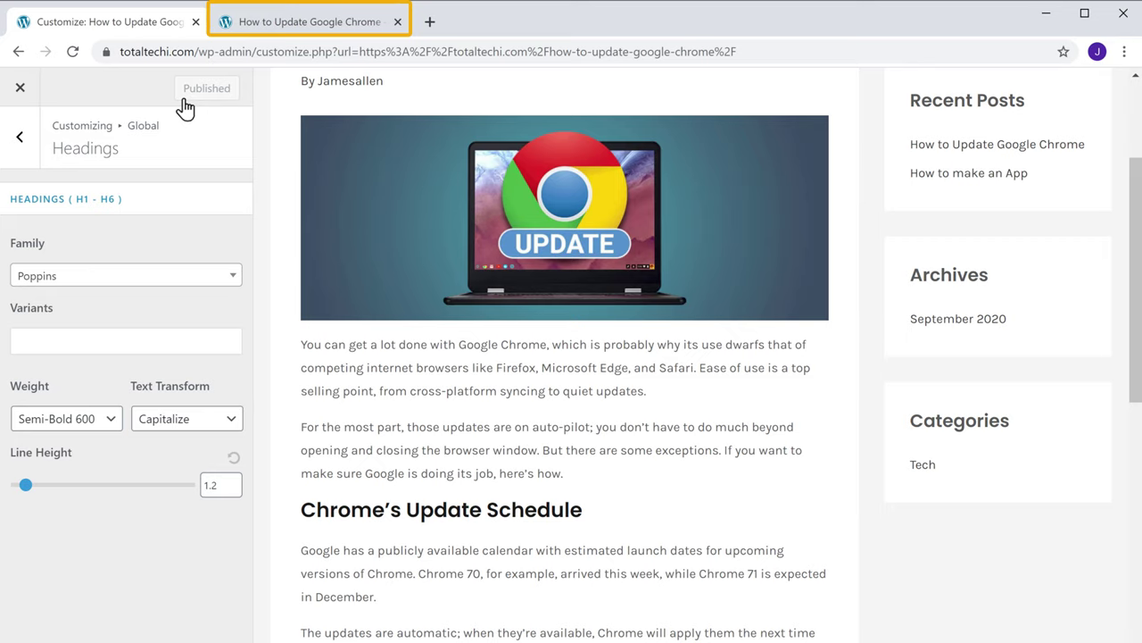
pyautogui.click(291, 27)
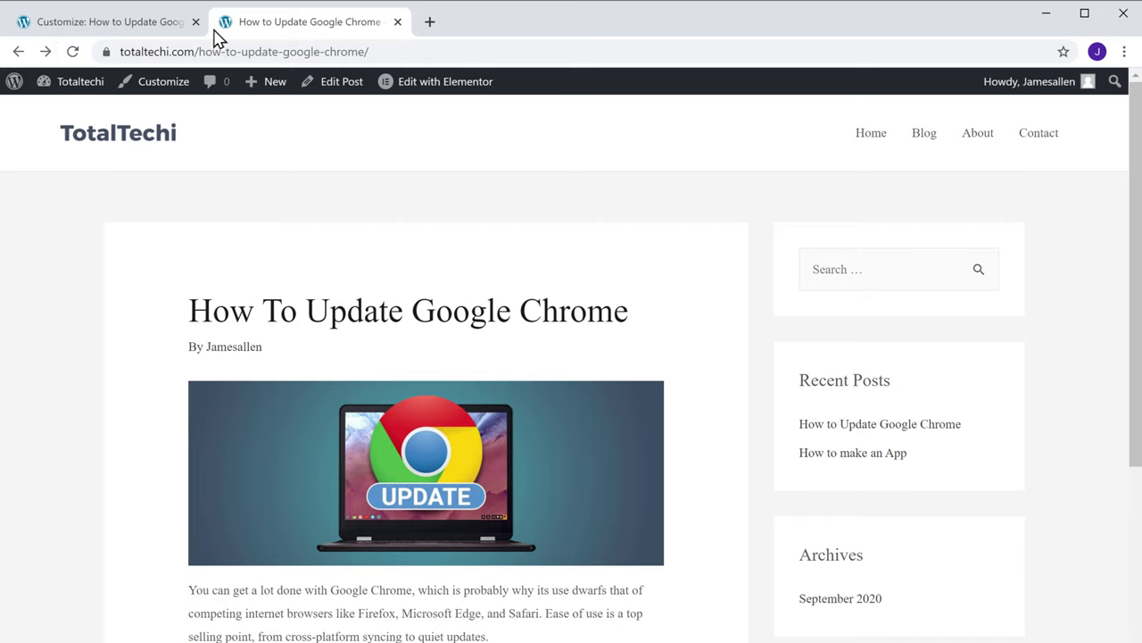
pyautogui.click(73, 51)
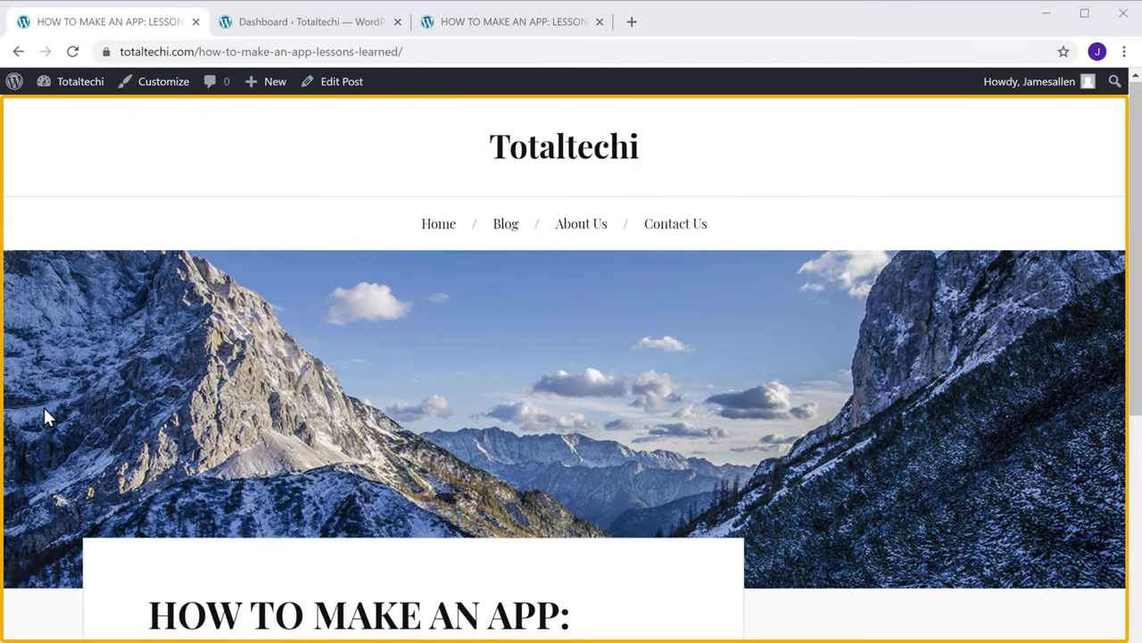
# Launch the Customizer from the admin bar on the Lovecraft-themed 'How To Make An App' post
pyautogui.scroll(-15, 45, 412)
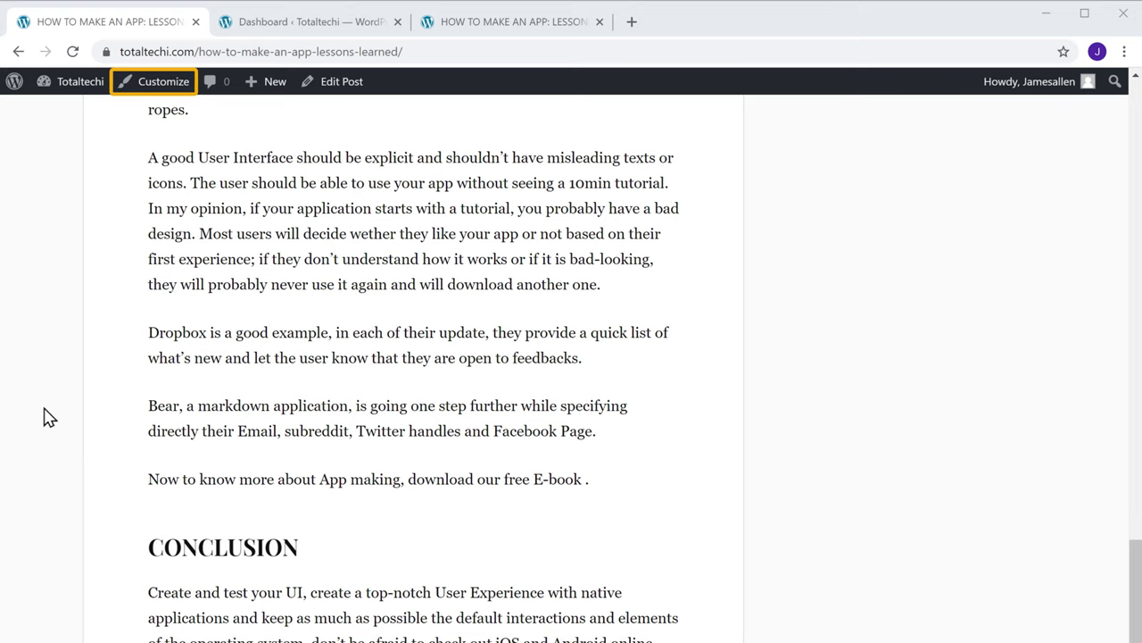
pyautogui.click(157, 89)
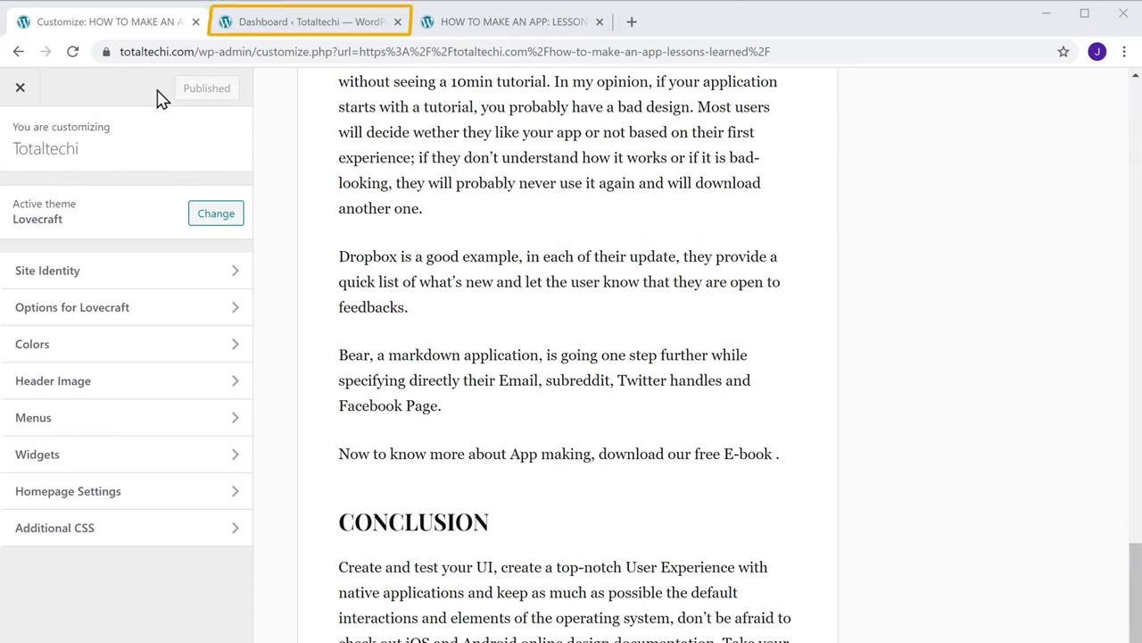
# Search the Add Plugins directory for 'Google Font' from the dashboard tab
pyautogui.click(321, 26)
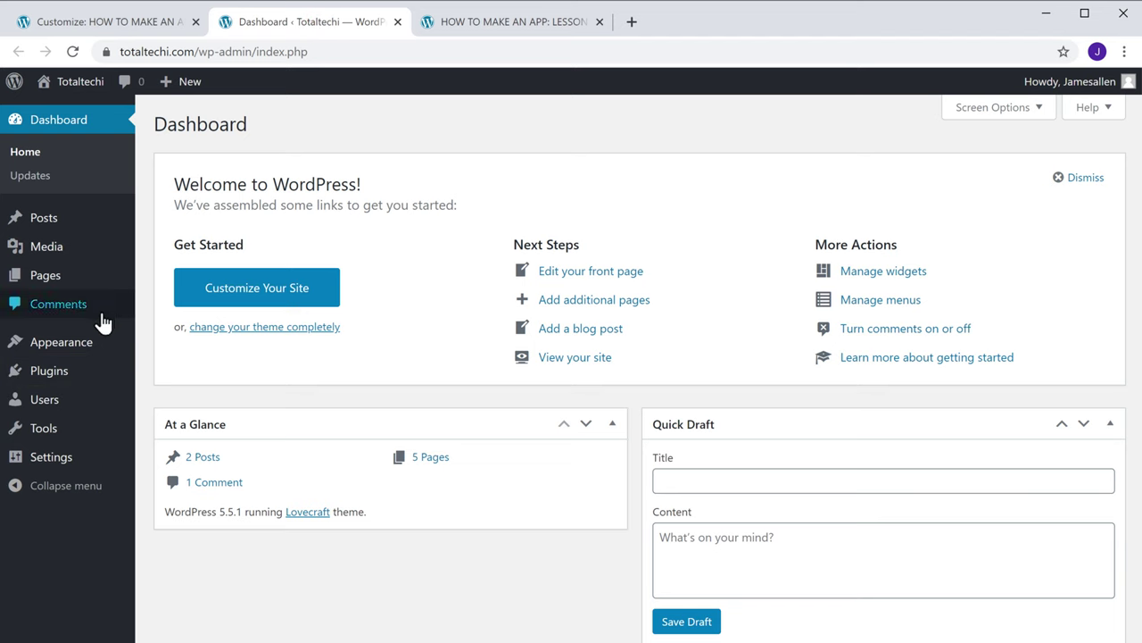
pyautogui.moveTo(49, 374)
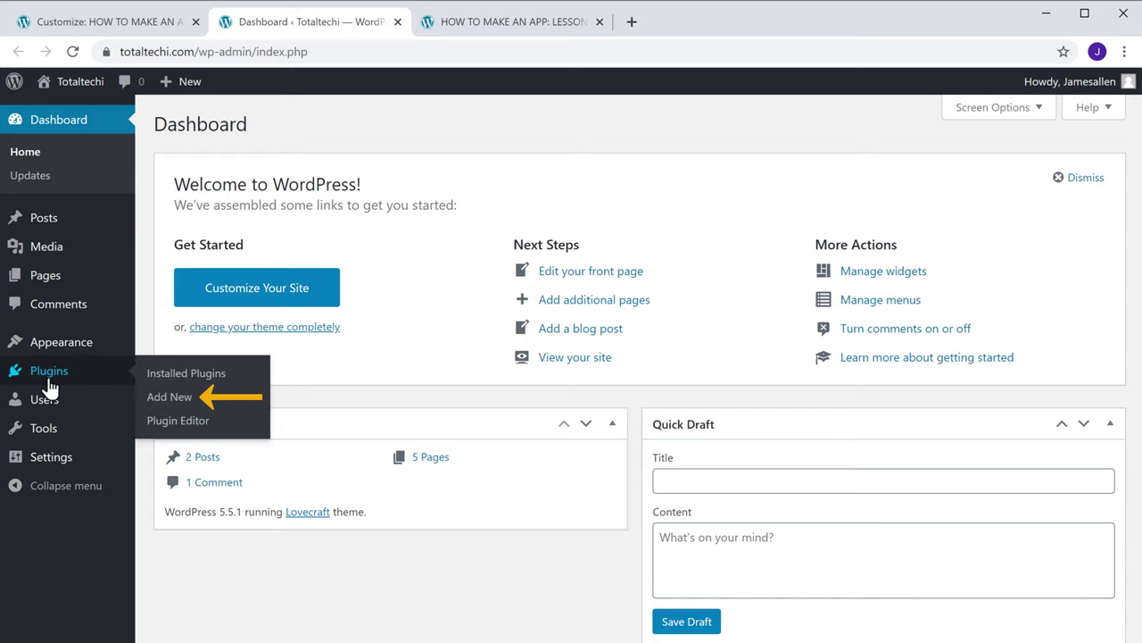
pyautogui.click(158, 407)
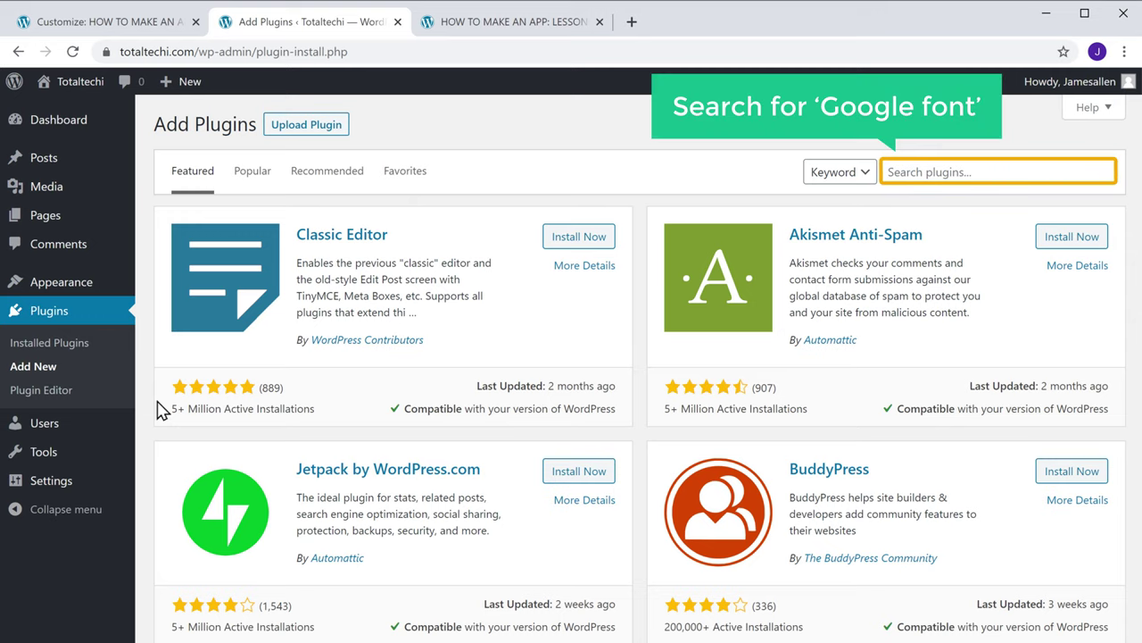
pyautogui.click(989, 172)
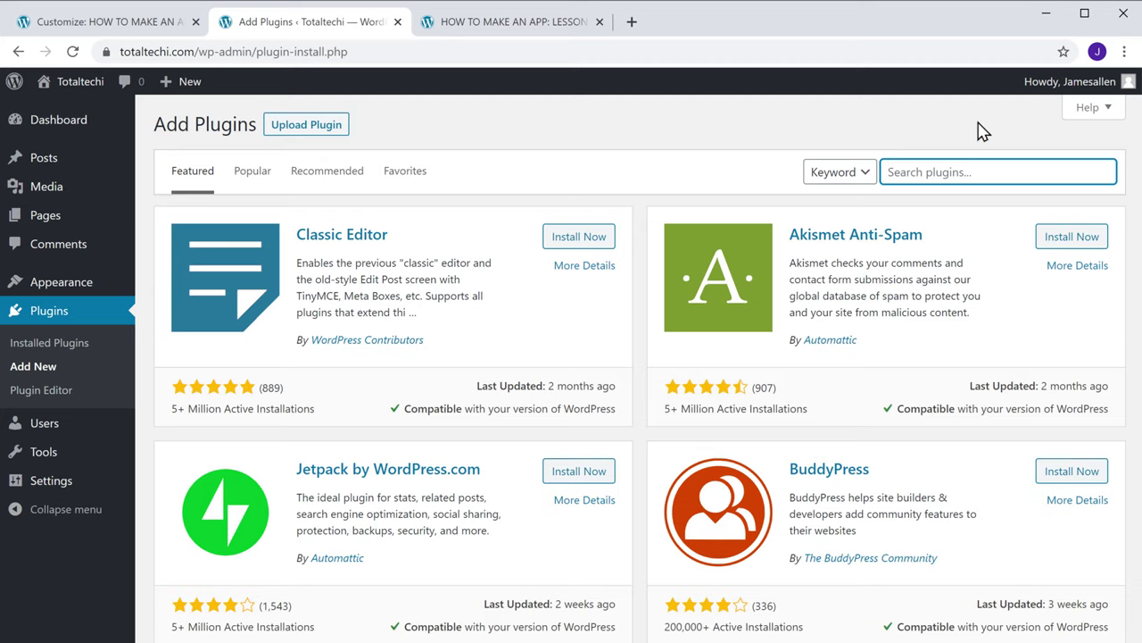
pyautogui.write('Google Font')
pyautogui.press('Return')
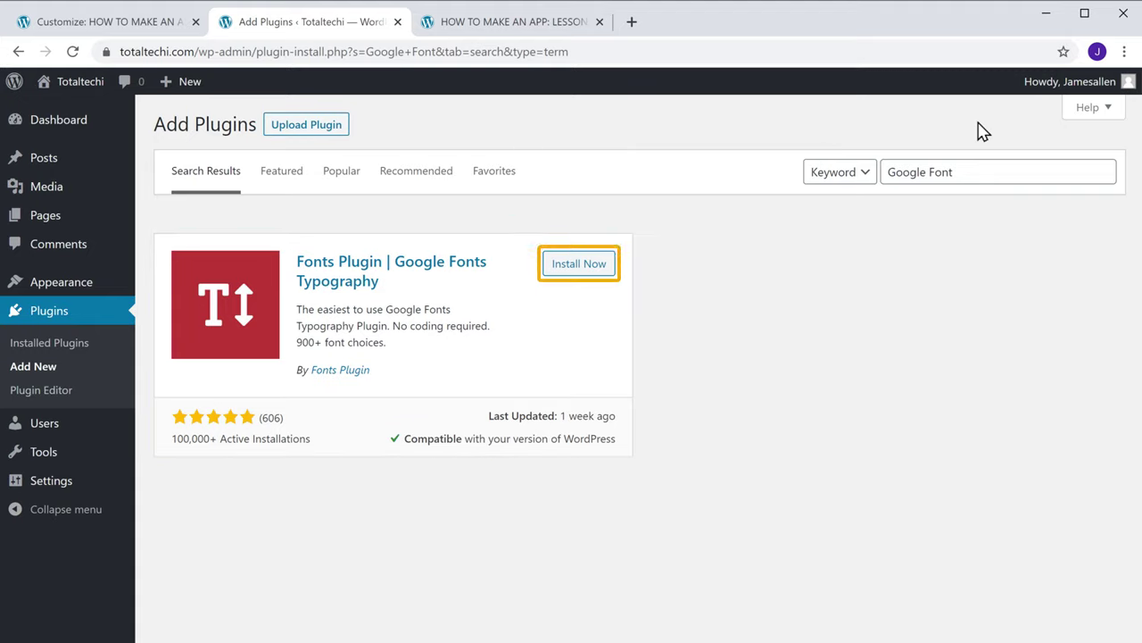
# Install and activate the Fonts Plugin | Google Fonts Typography plugin
pyautogui.click(564, 268)
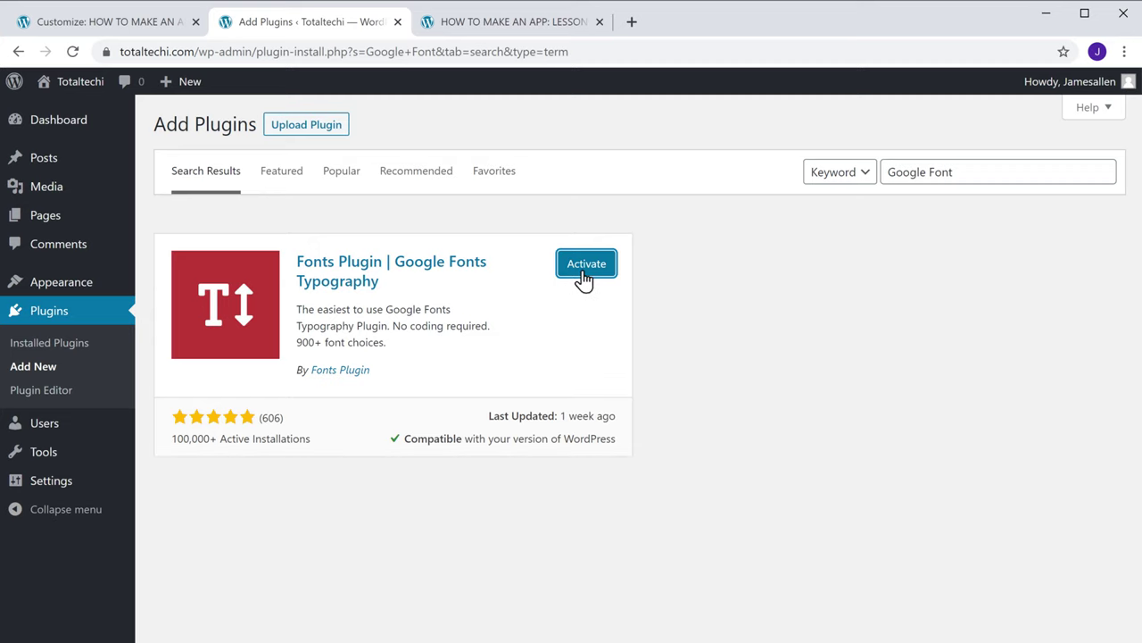
pyautogui.click(586, 267)
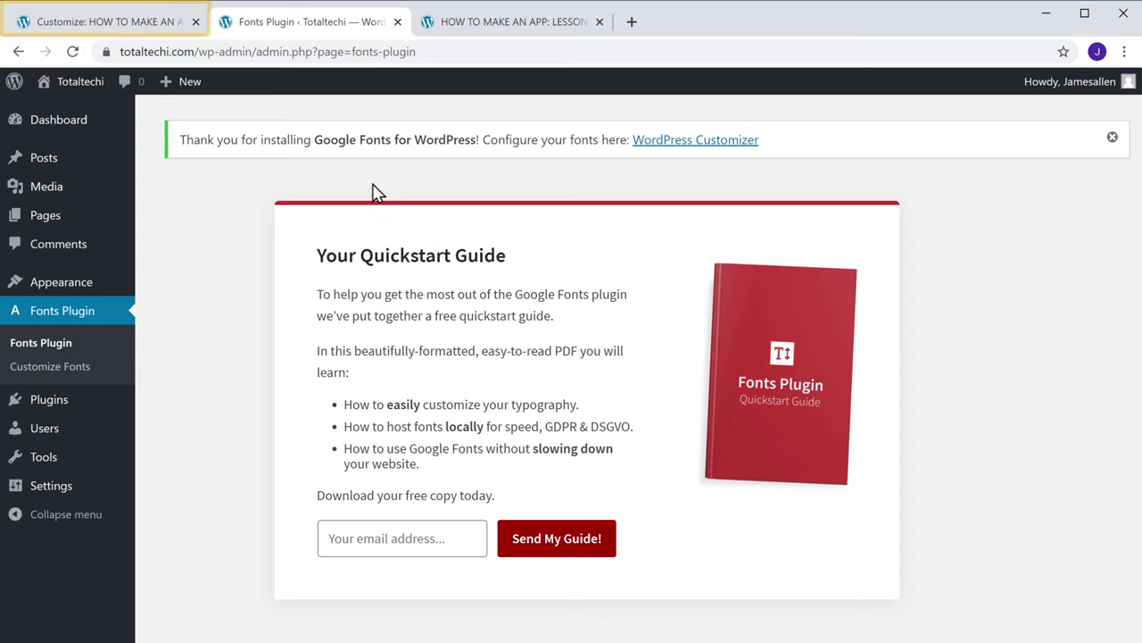
# Reload the Customizer tab and open Google Fonts > Basic Settings
pyautogui.click(138, 25)
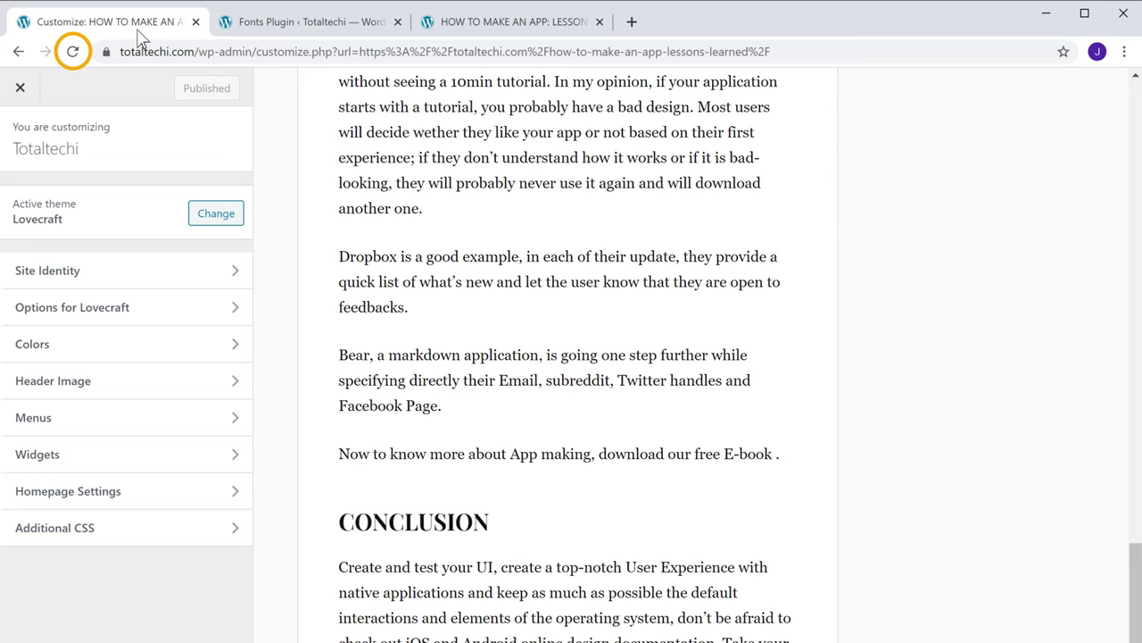
pyautogui.click(73, 51)
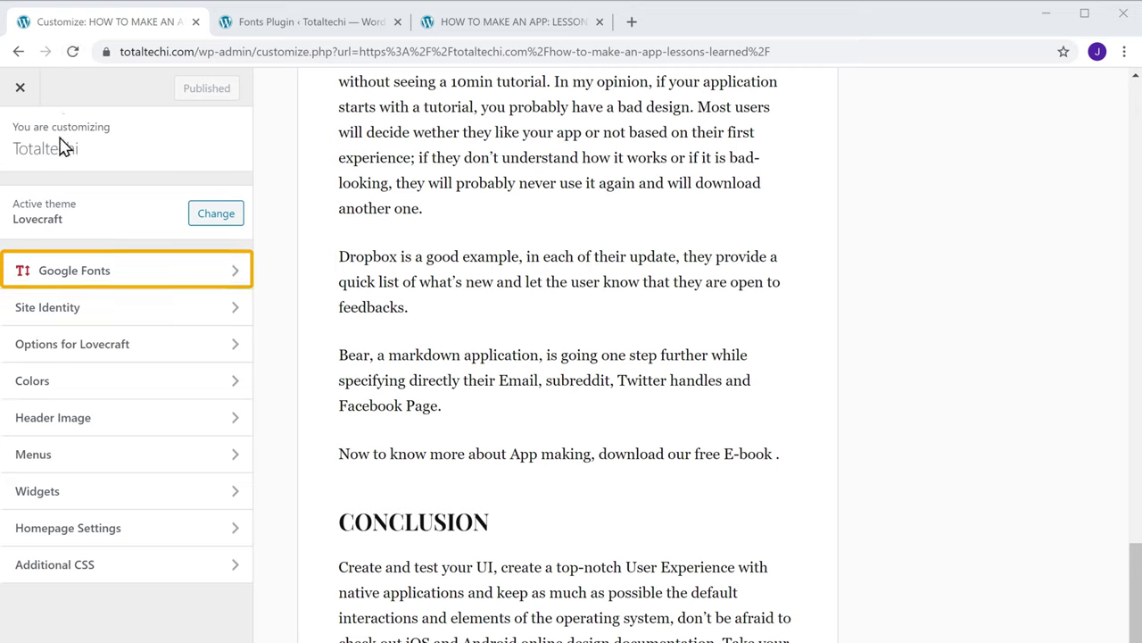
pyautogui.click(55, 281)
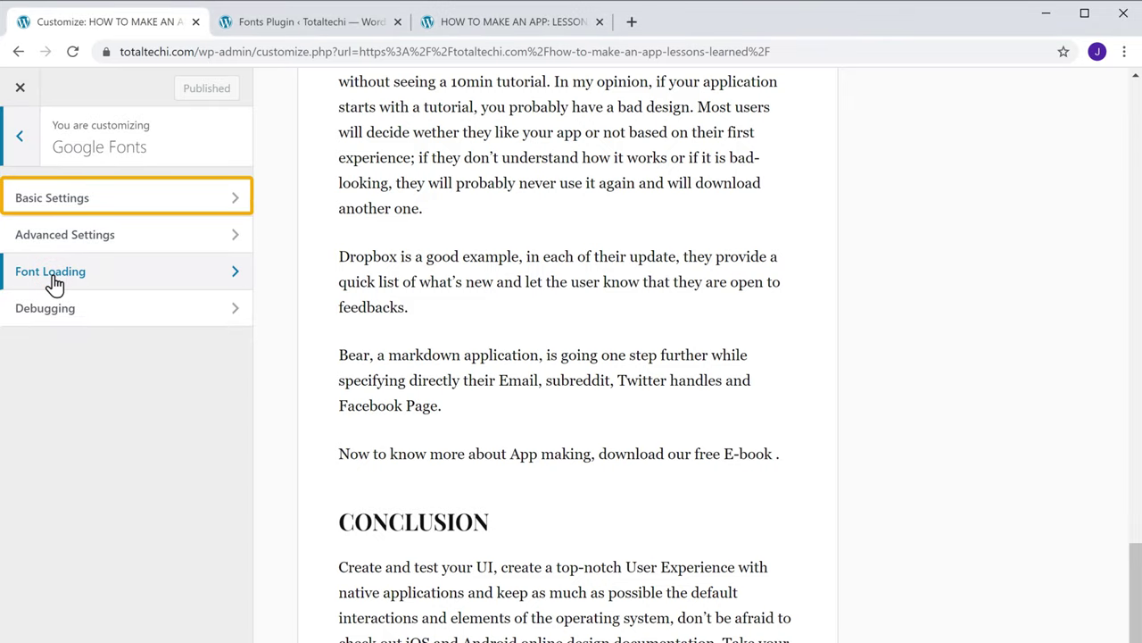
pyautogui.click(28, 215)
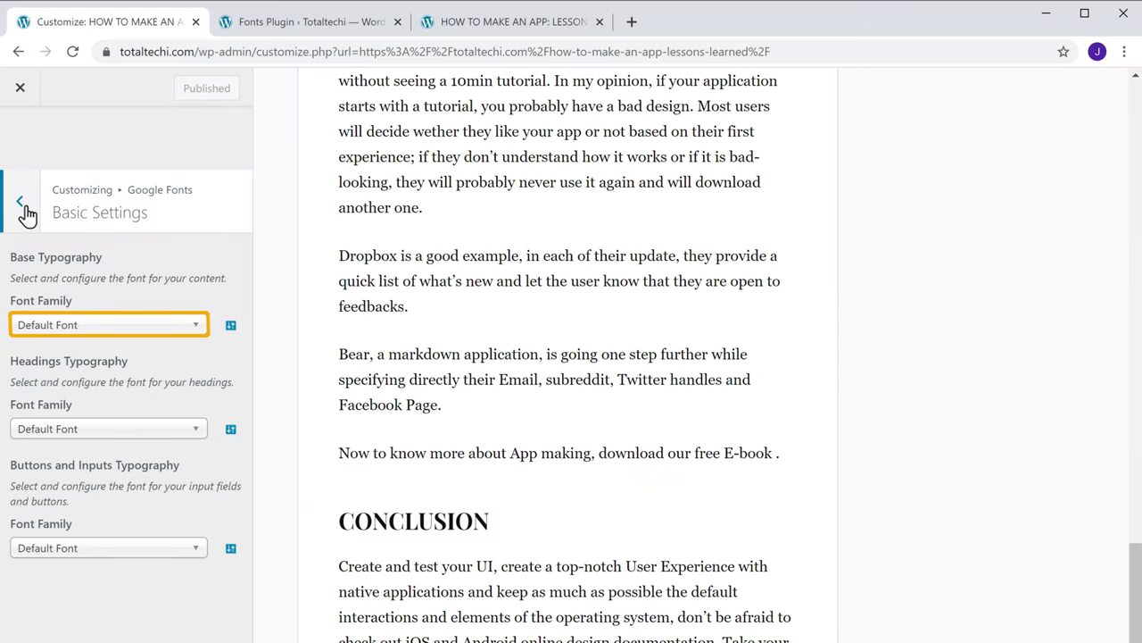
# Set Base Typography to Karla and Headings Typography to Poppins, then publish
pyautogui.click(37, 337)
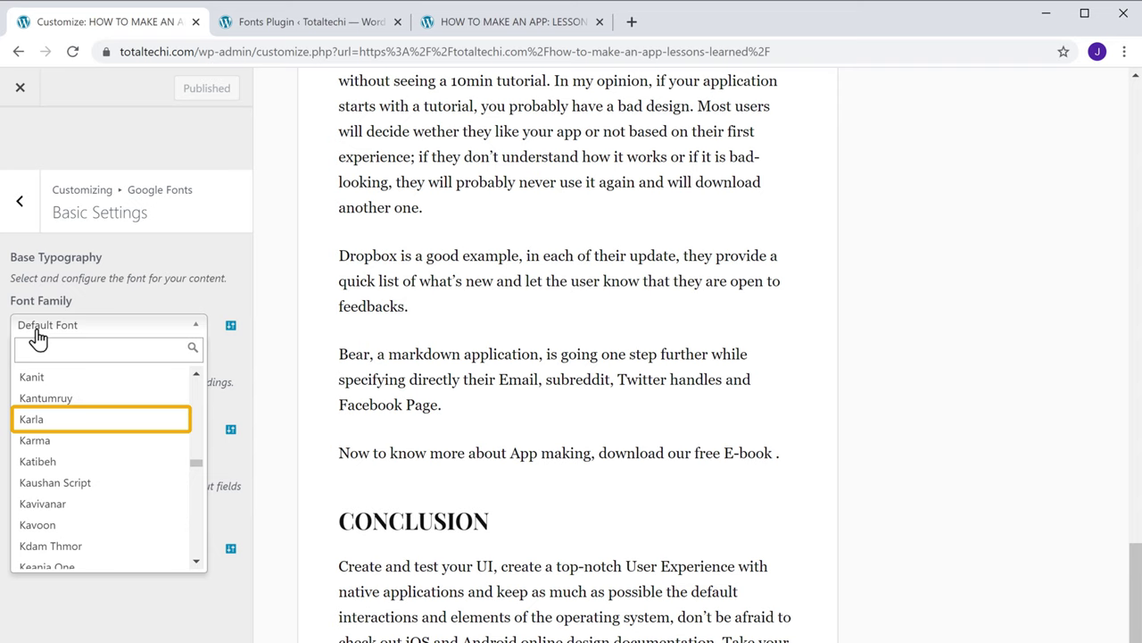
pyautogui.click(32, 421)
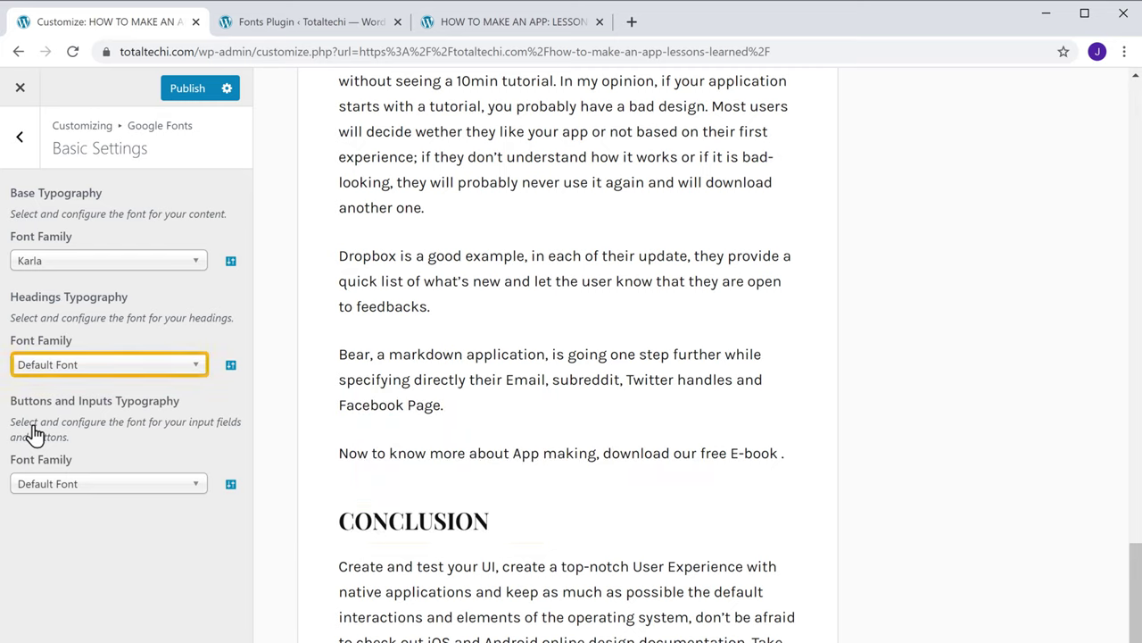
pyautogui.click(43, 375)
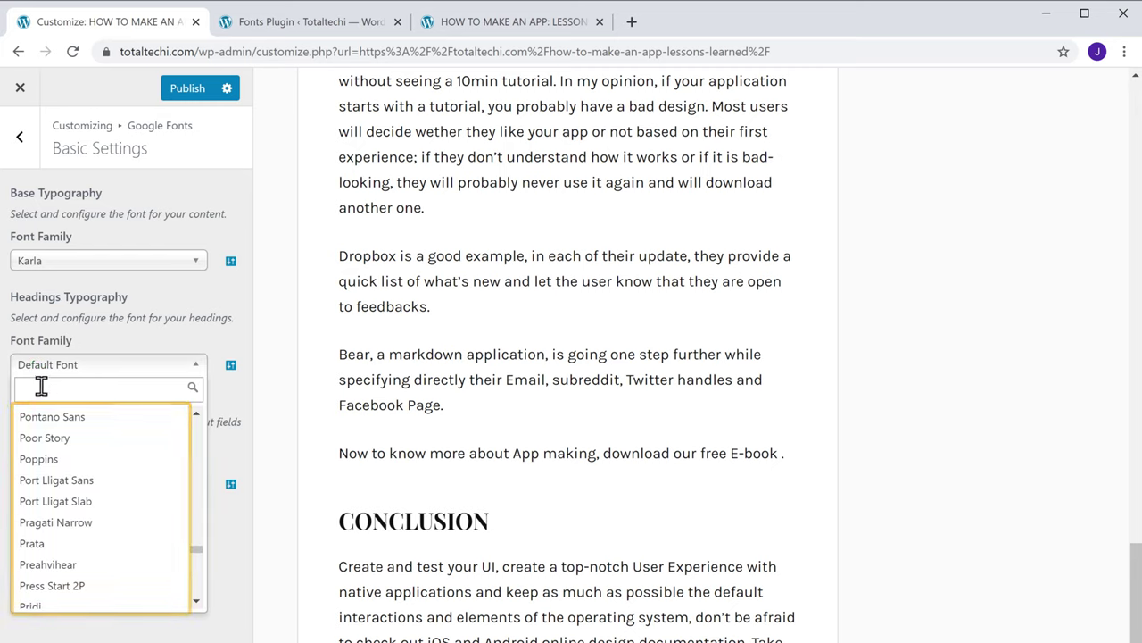
pyautogui.click(39, 460)
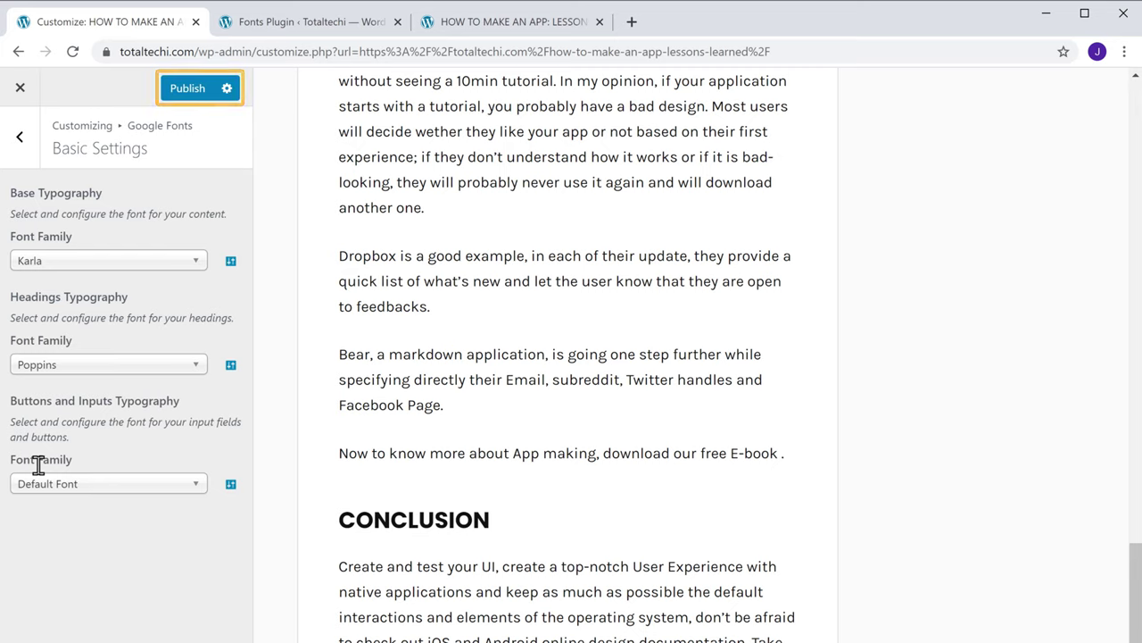
pyautogui.click(179, 98)
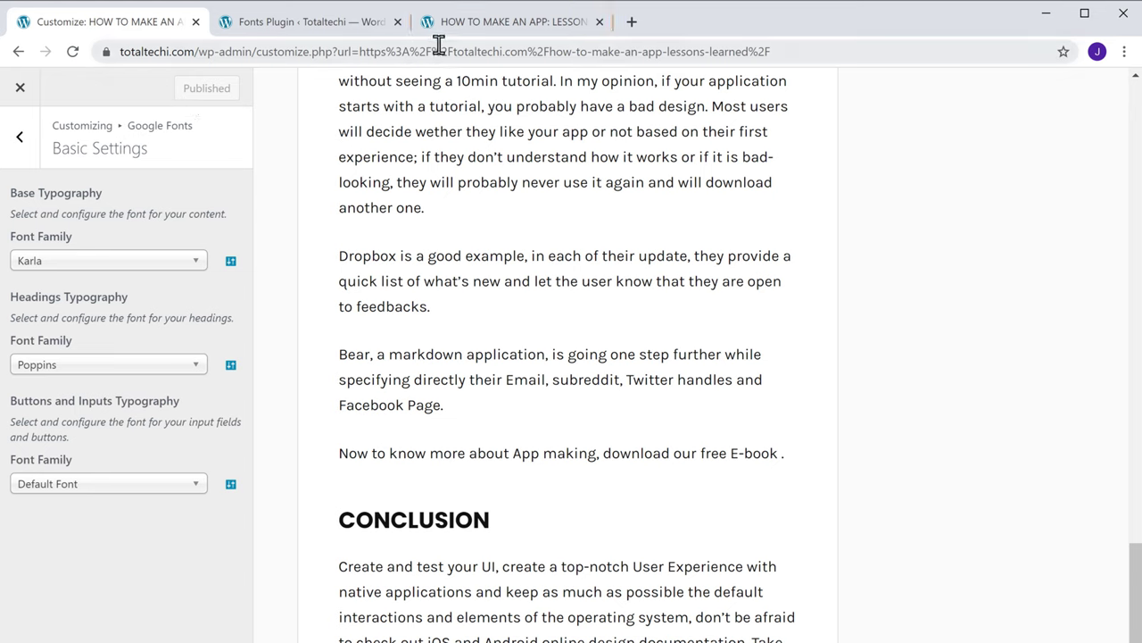
# Reload the live 'How To Make An App' post in the third tab to see Karla body text
pyautogui.click(491, 29)
pyautogui.scroll(-9, 78, 156)
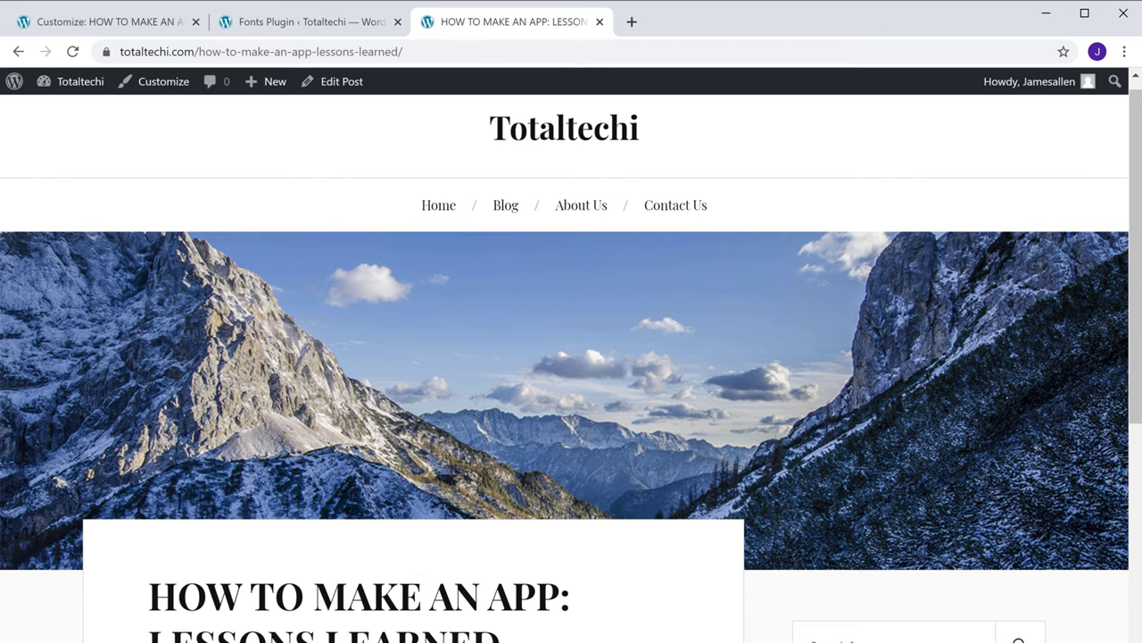
pyautogui.scroll(-4, 79, 156)
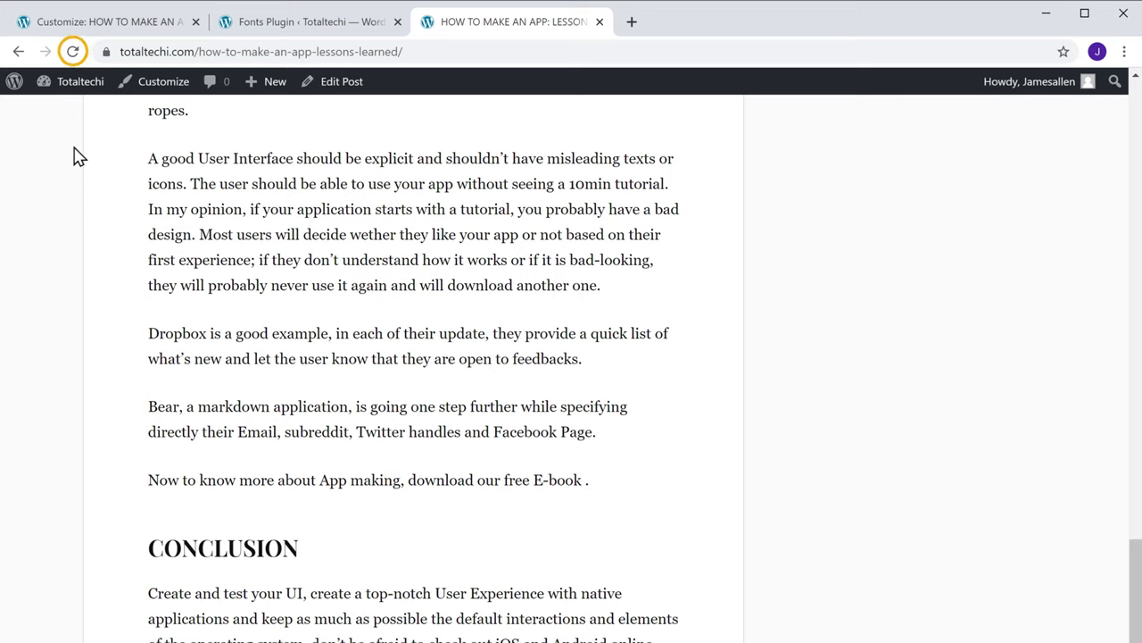
pyautogui.click(73, 54)
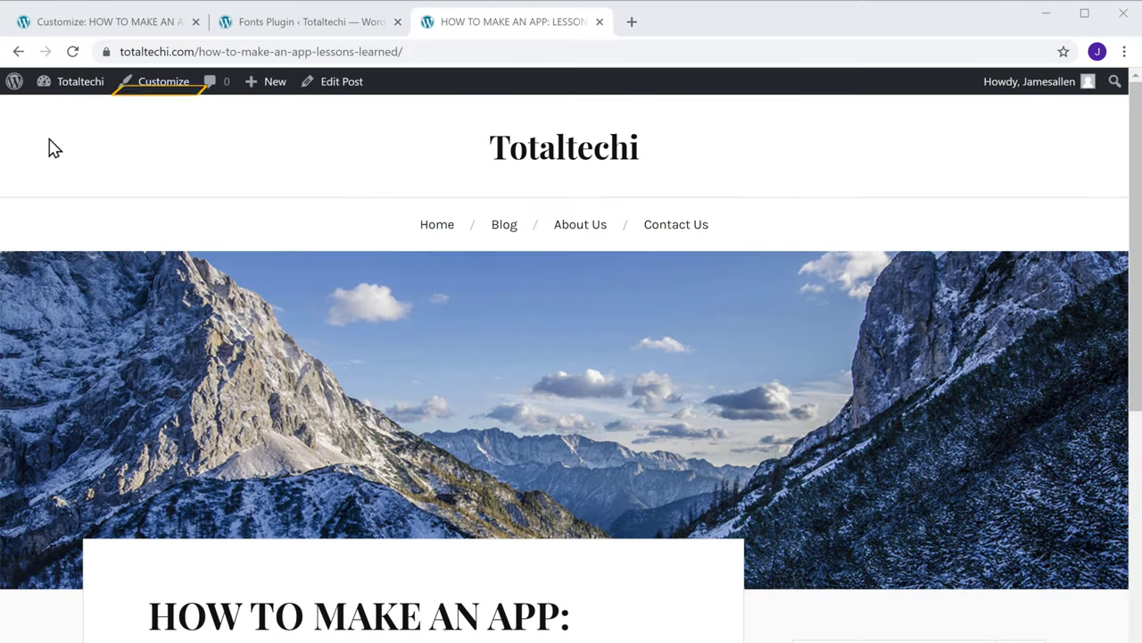
# Enable Force Styles in Google Fonts Debugging, publish, and check the post's Poppins headings
pyautogui.click(158, 92)
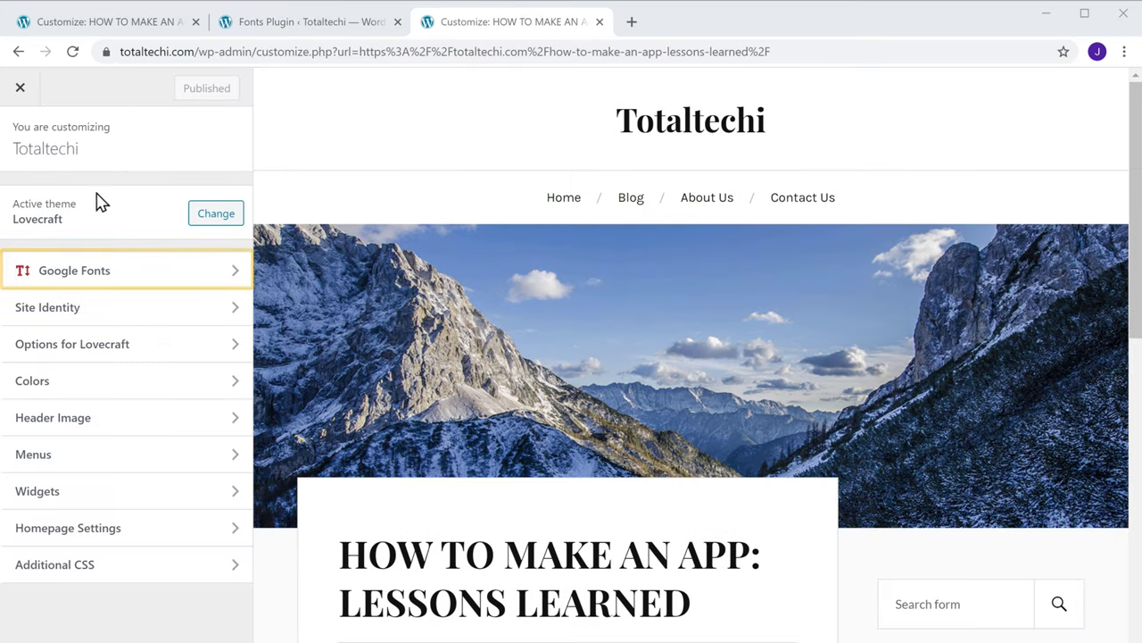
pyautogui.click(55, 284)
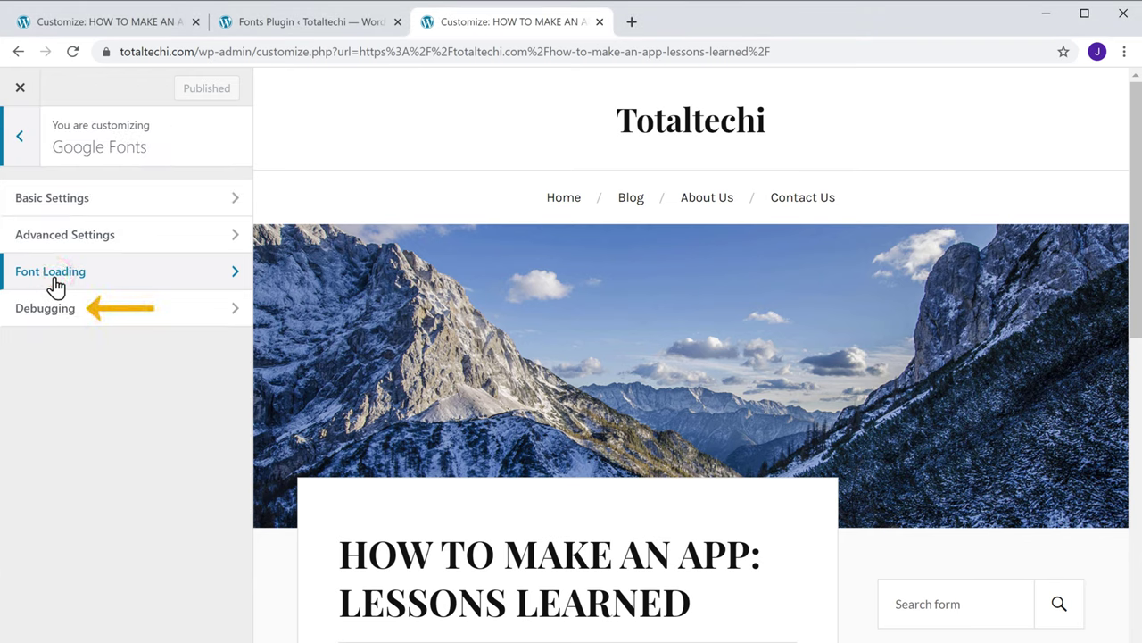
pyautogui.click(41, 314)
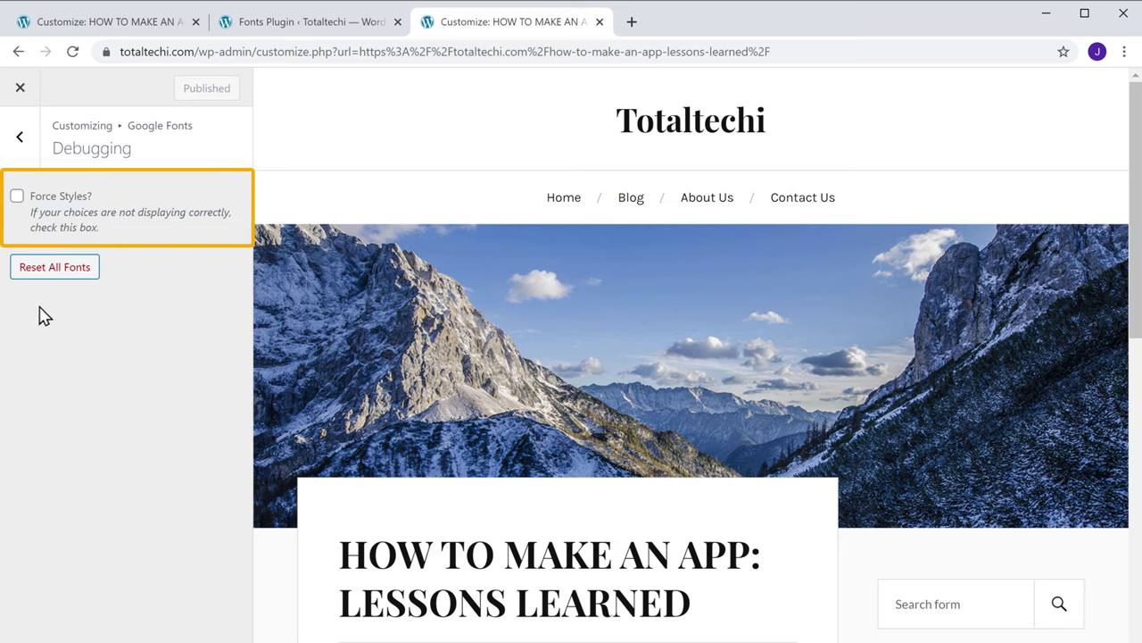
pyautogui.click(16, 197)
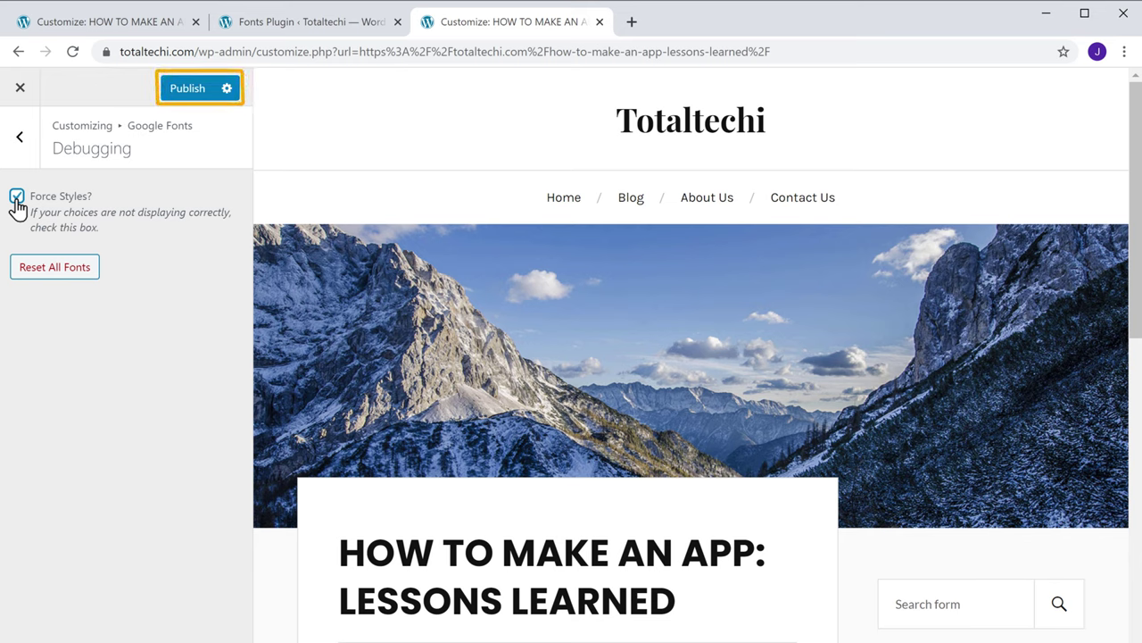
pyautogui.click(183, 93)
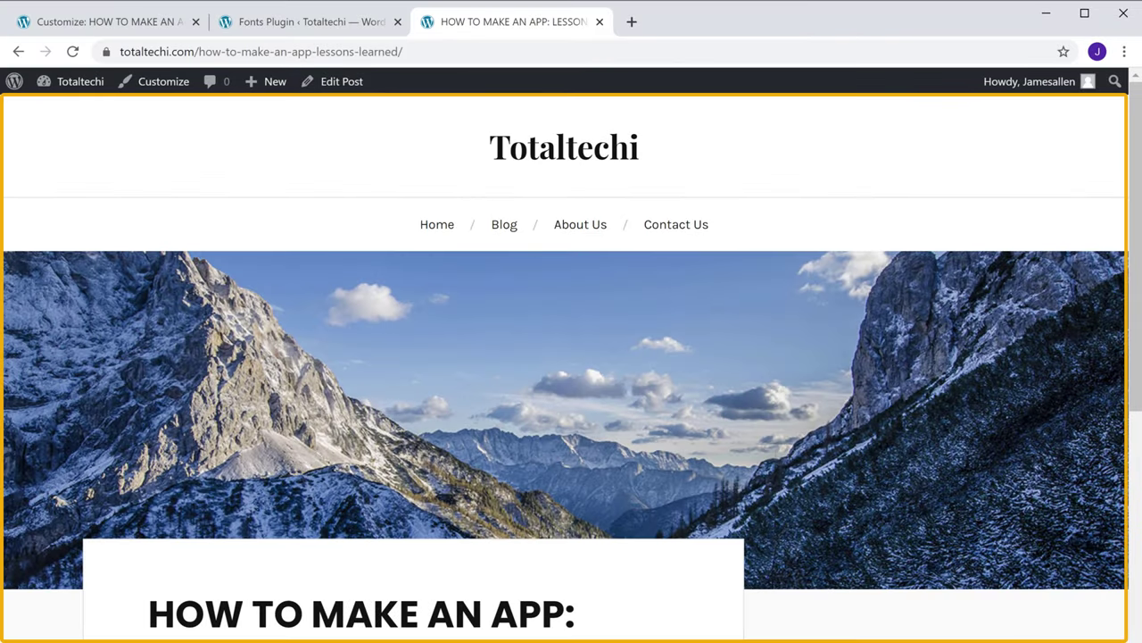
pyautogui.scroll(-4, 571, 357)
pyautogui.scroll(-9, 572, 357)
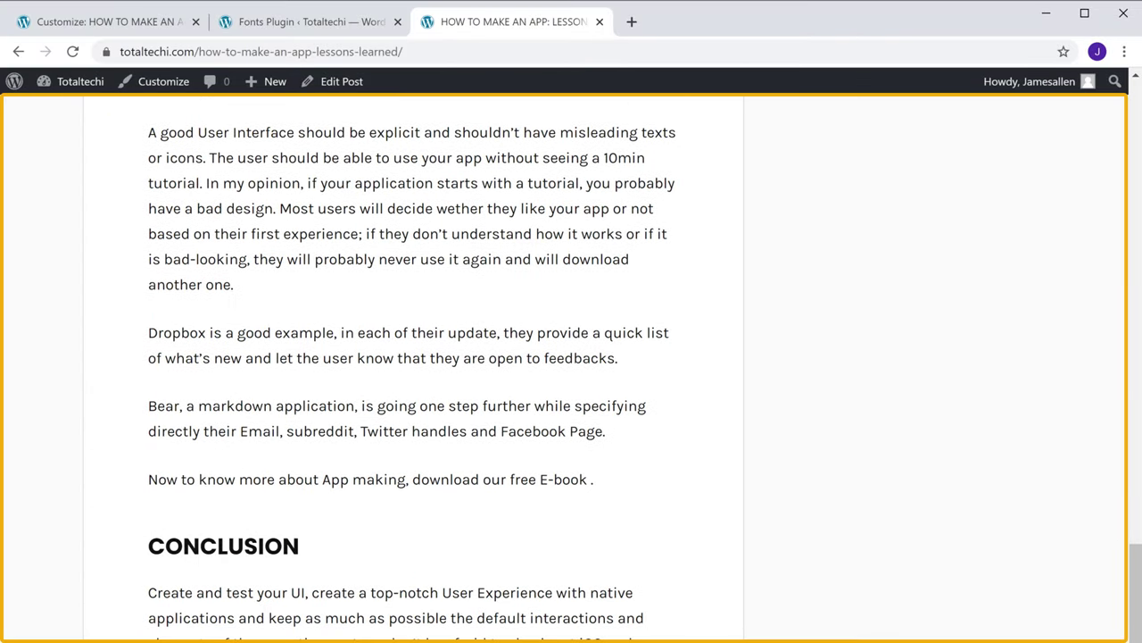